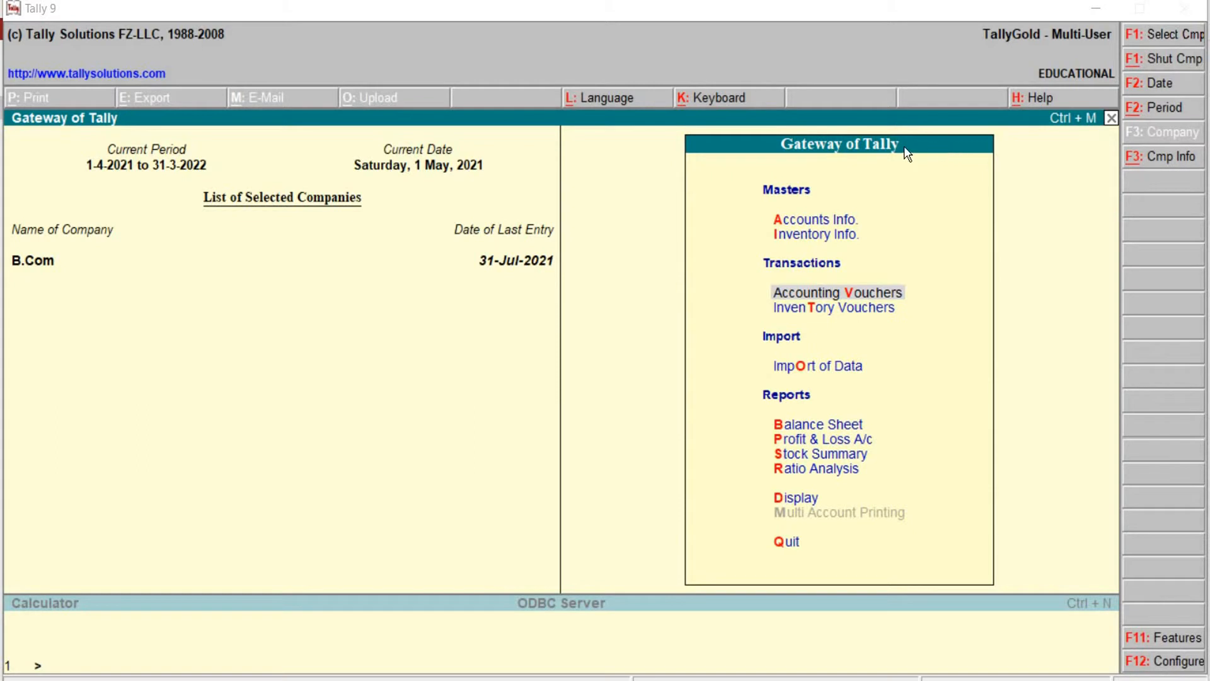
From accounting voucher entry, enable Use Reversing Journals & Optional Vouchers in B.Com's accounting features and save the settings
click(843, 294)
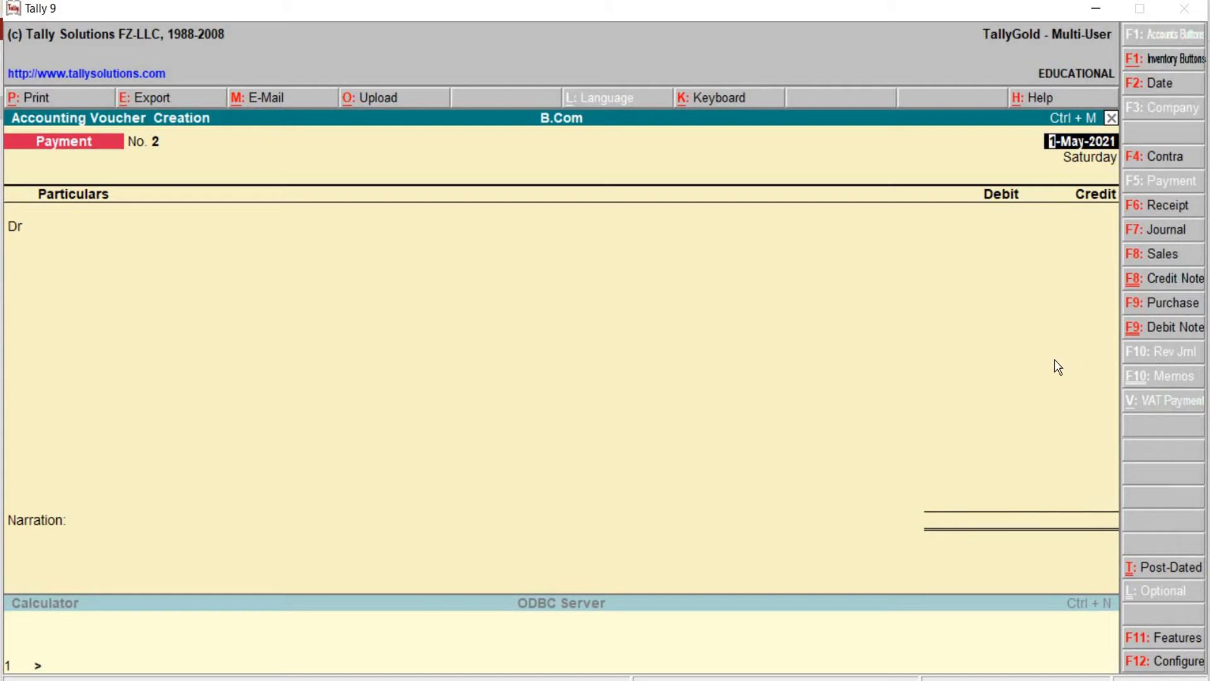
click(1160, 635)
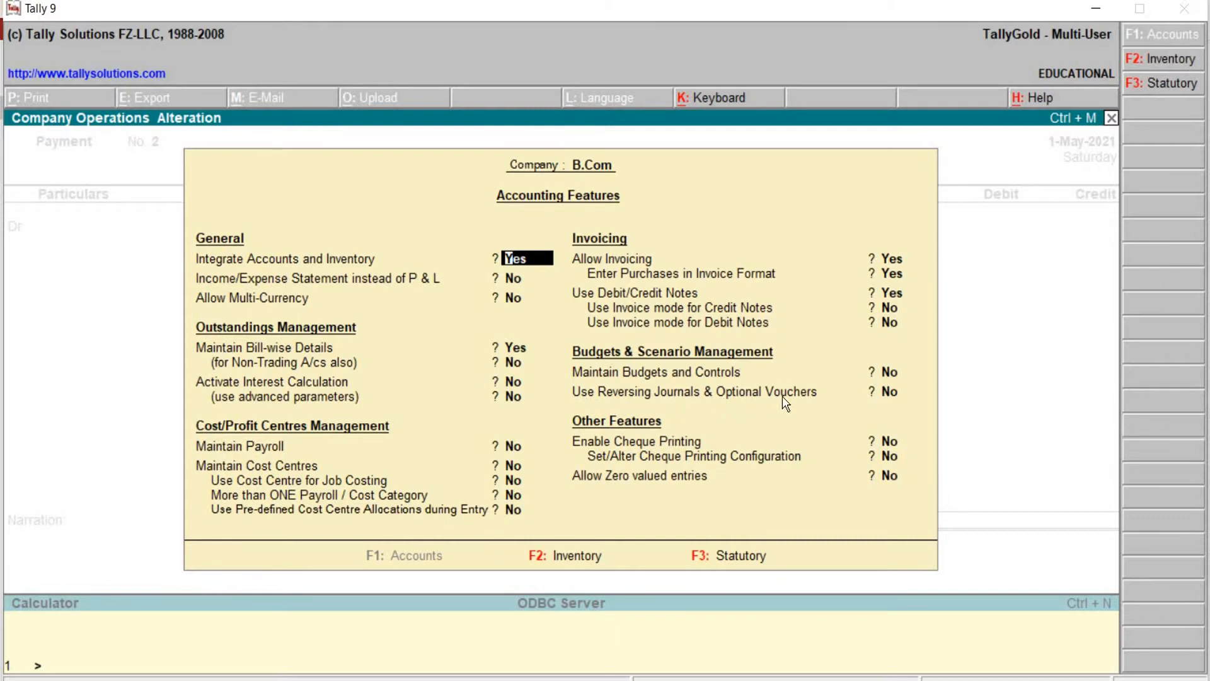
click(894, 401)
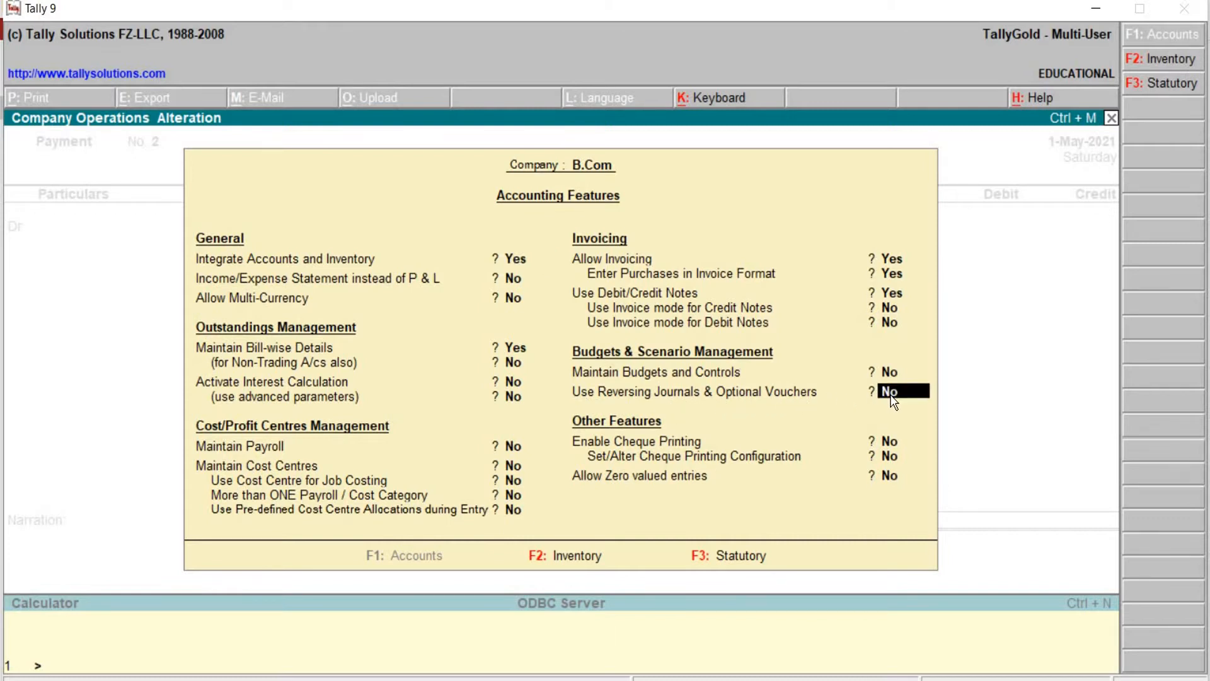
text(y)
key(Return)
key(Return)
key(Return)
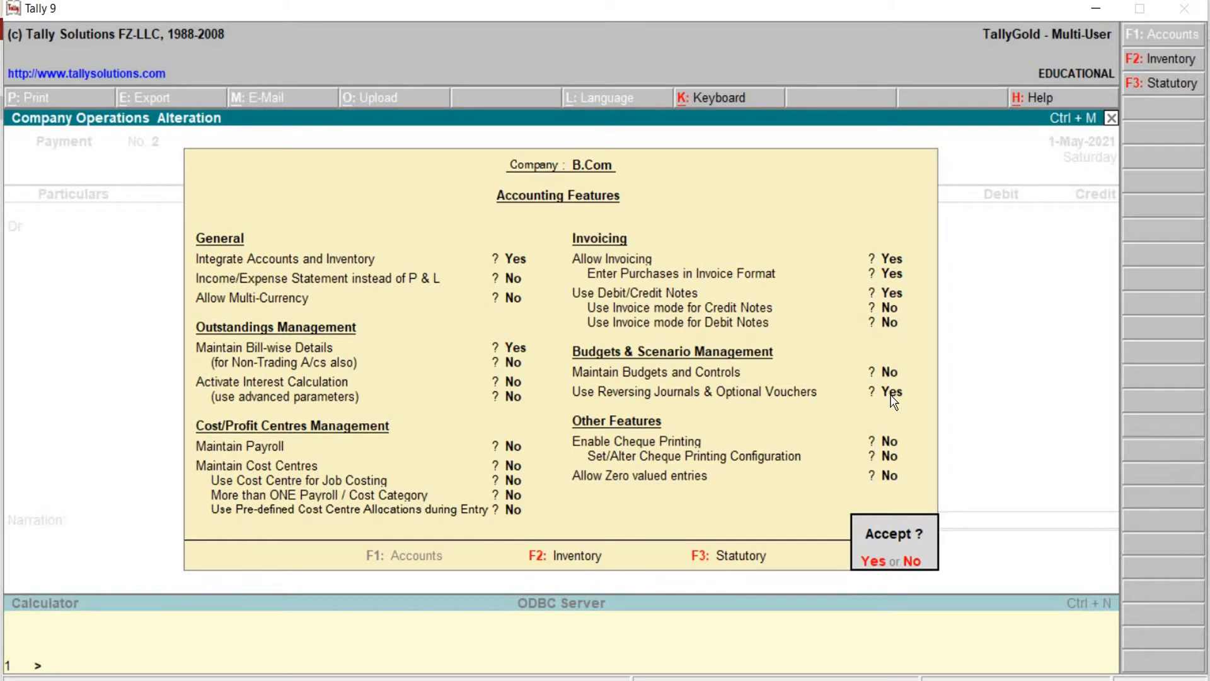
key(y)
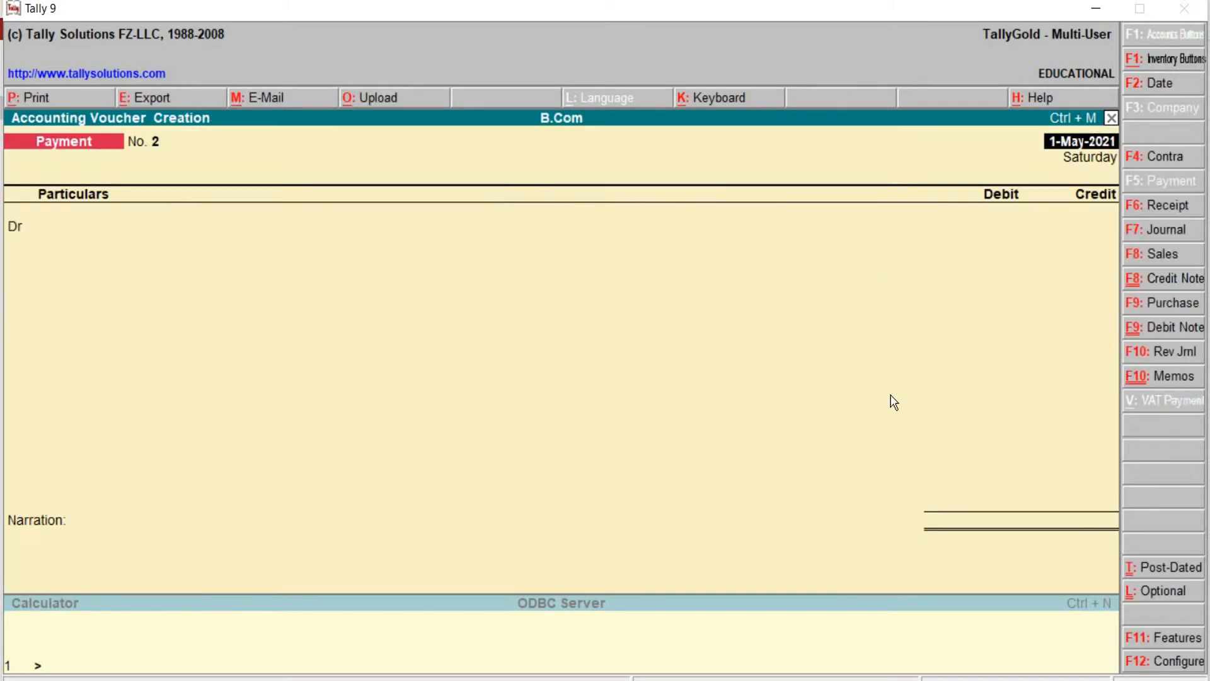
Start a Memorandum voucher dated 1-May-2021 and begin a new debit ledger named Office Exps without an alias
click(1170, 377)
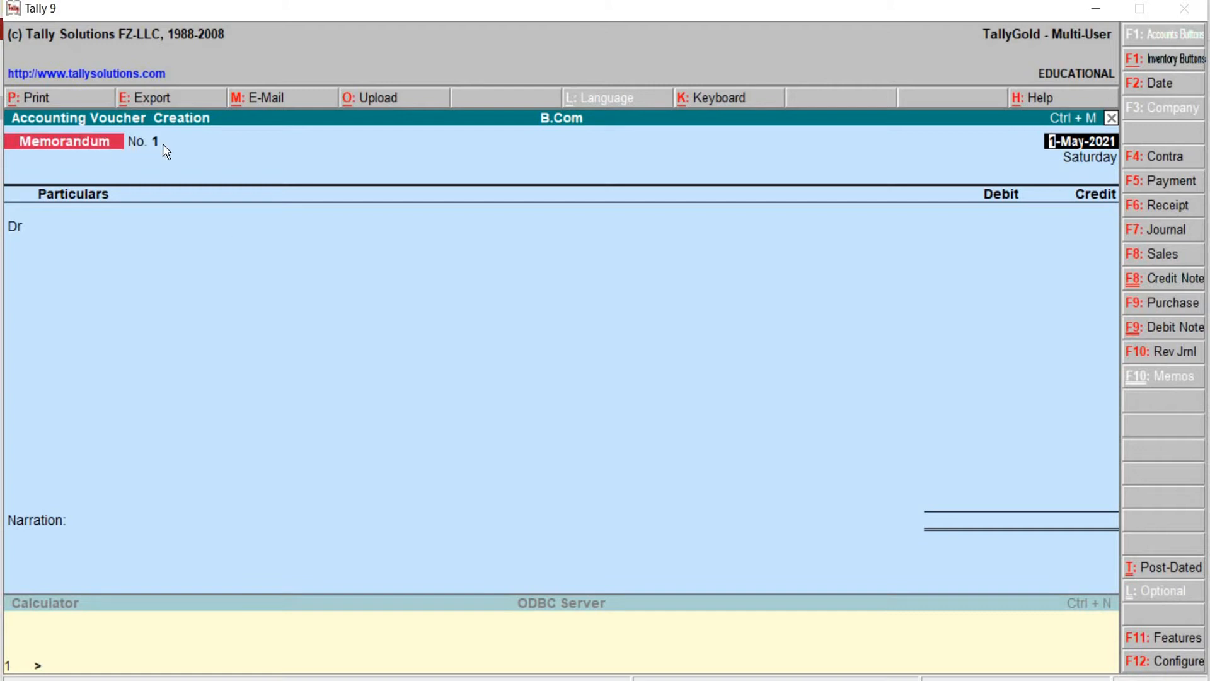
key(Return)
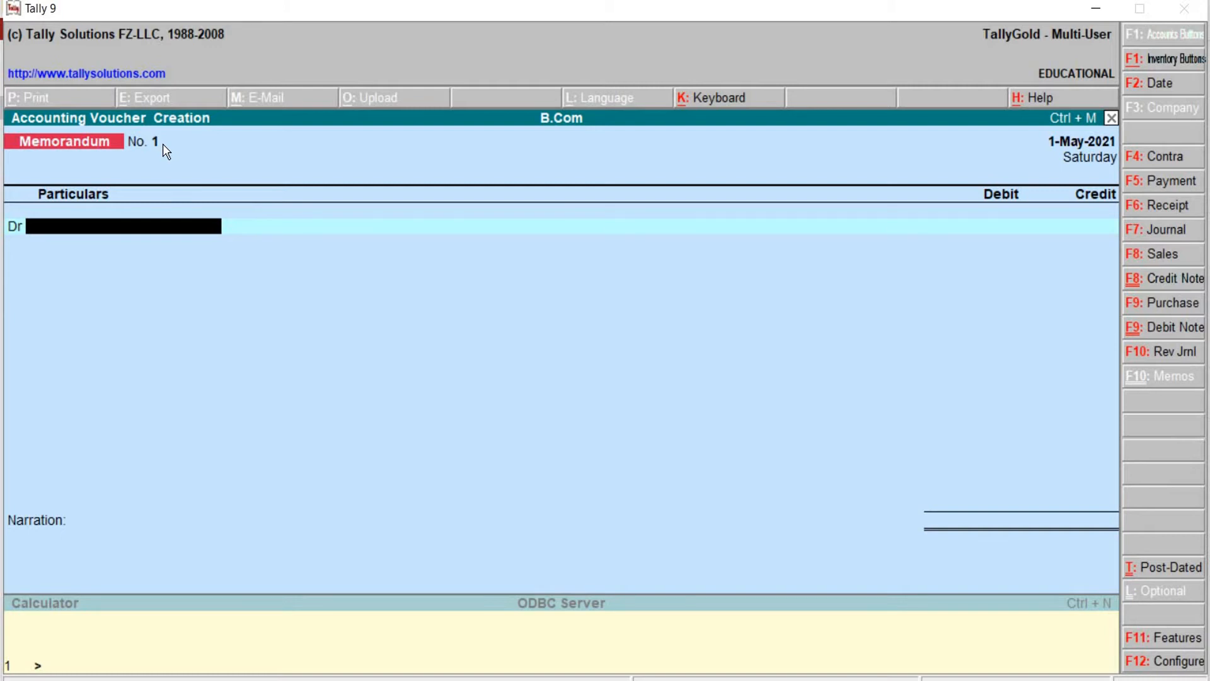
key(alt+c)
text(Of)
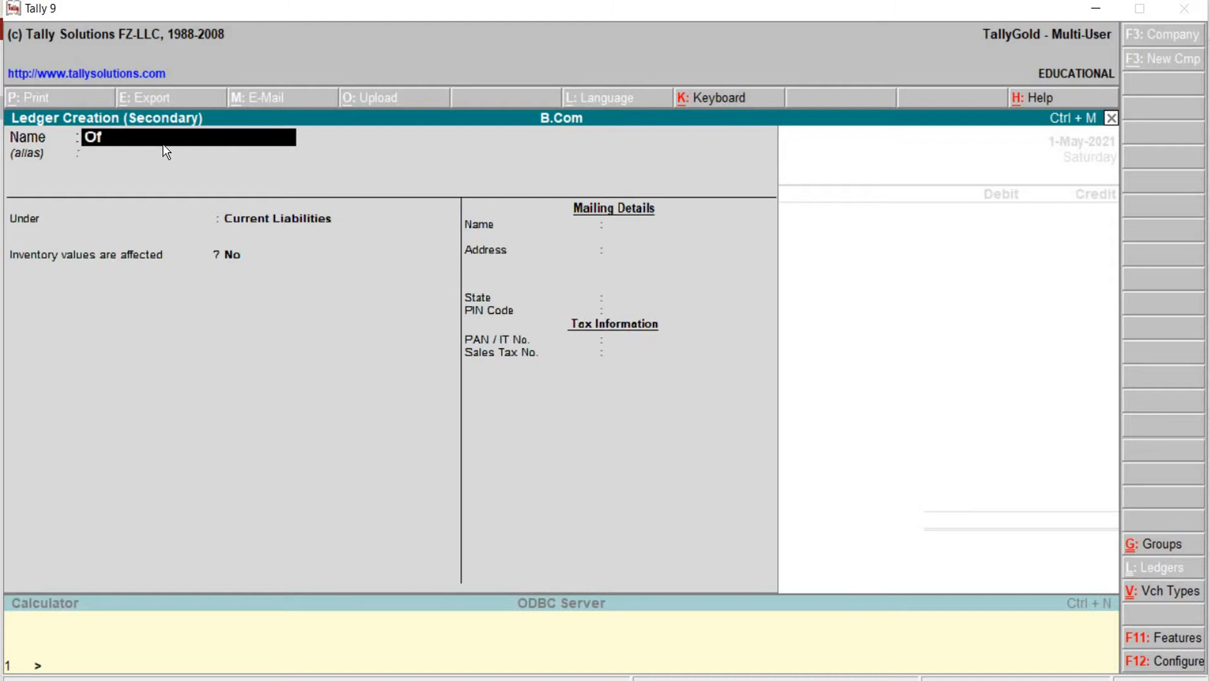
text(fice Exps)
key(Return)
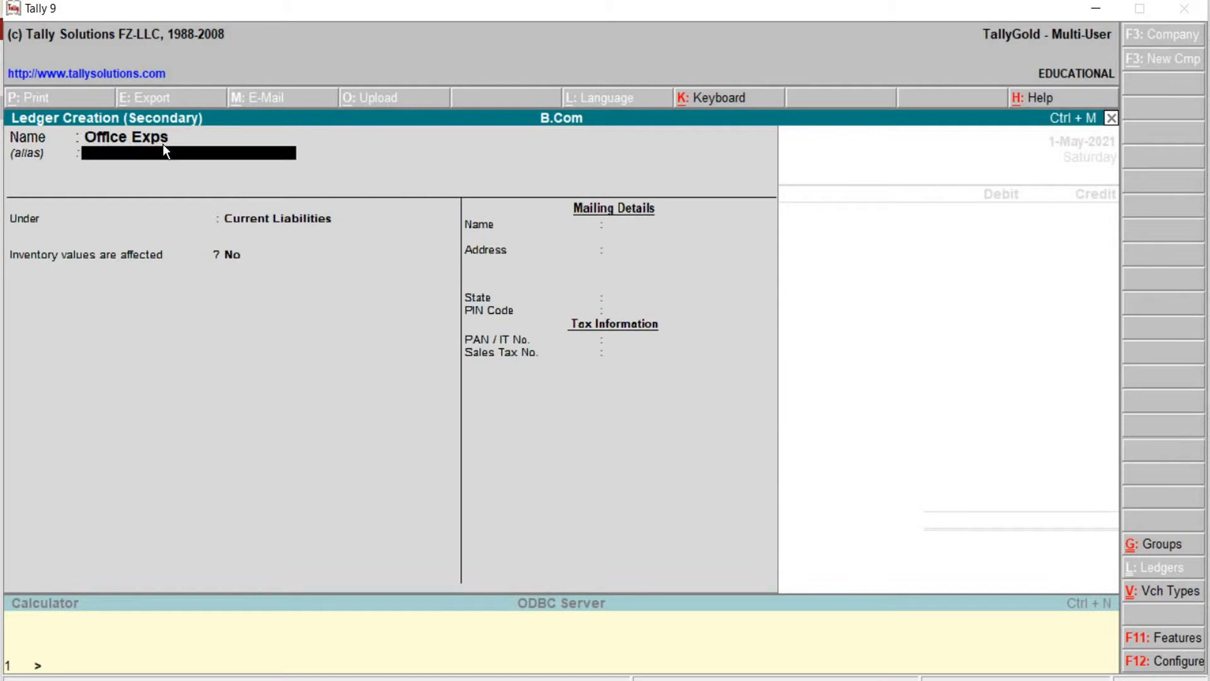
key(Return)
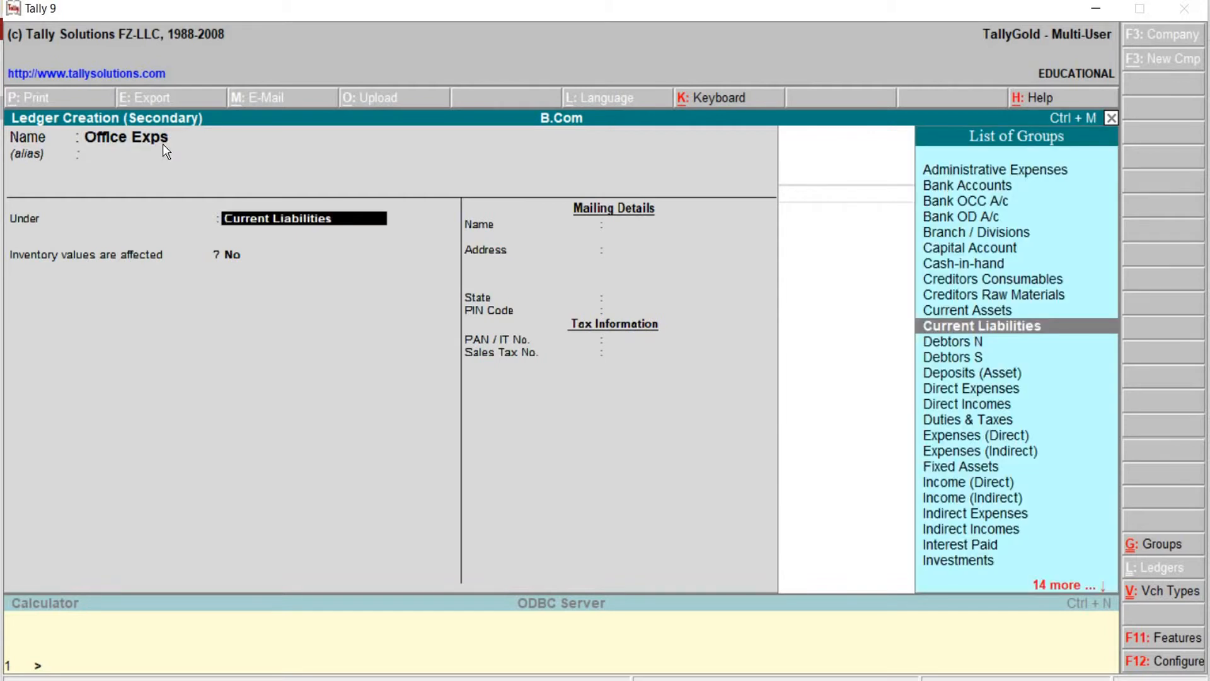
Place the Office Exps ledger under Indirect Expenses, leave inventory values unaffected, and save the ledger
text(I)
key(Down)
key(Down)
key(Down)
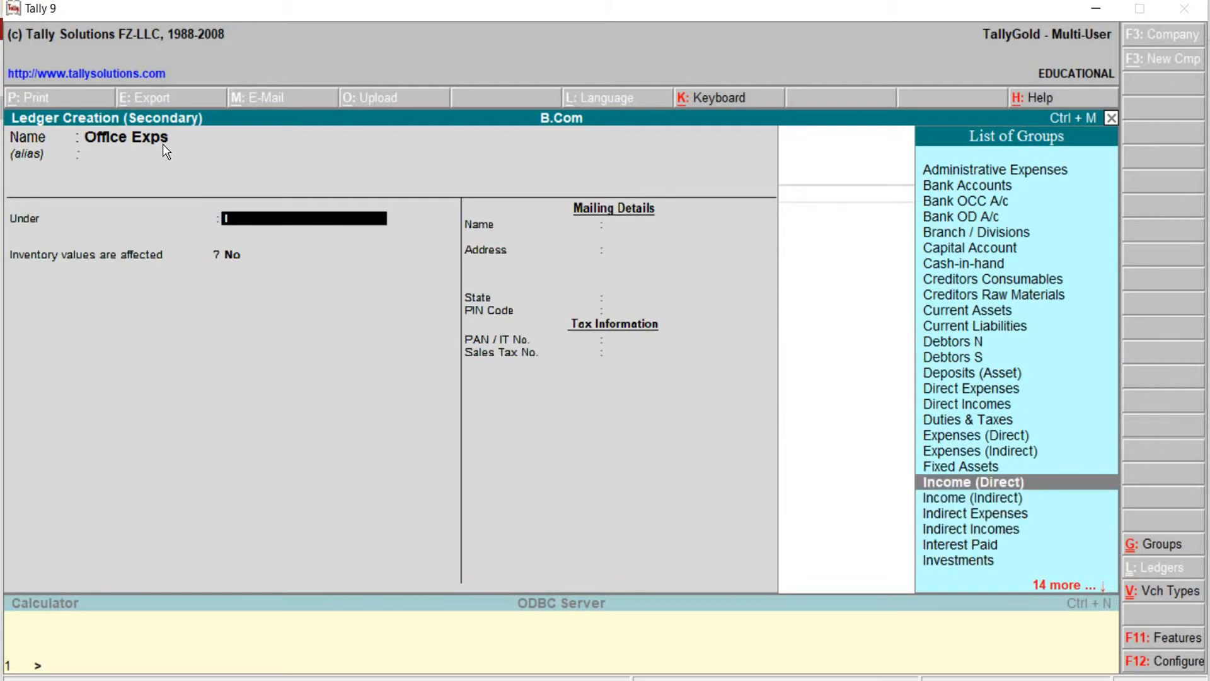
key(Return)
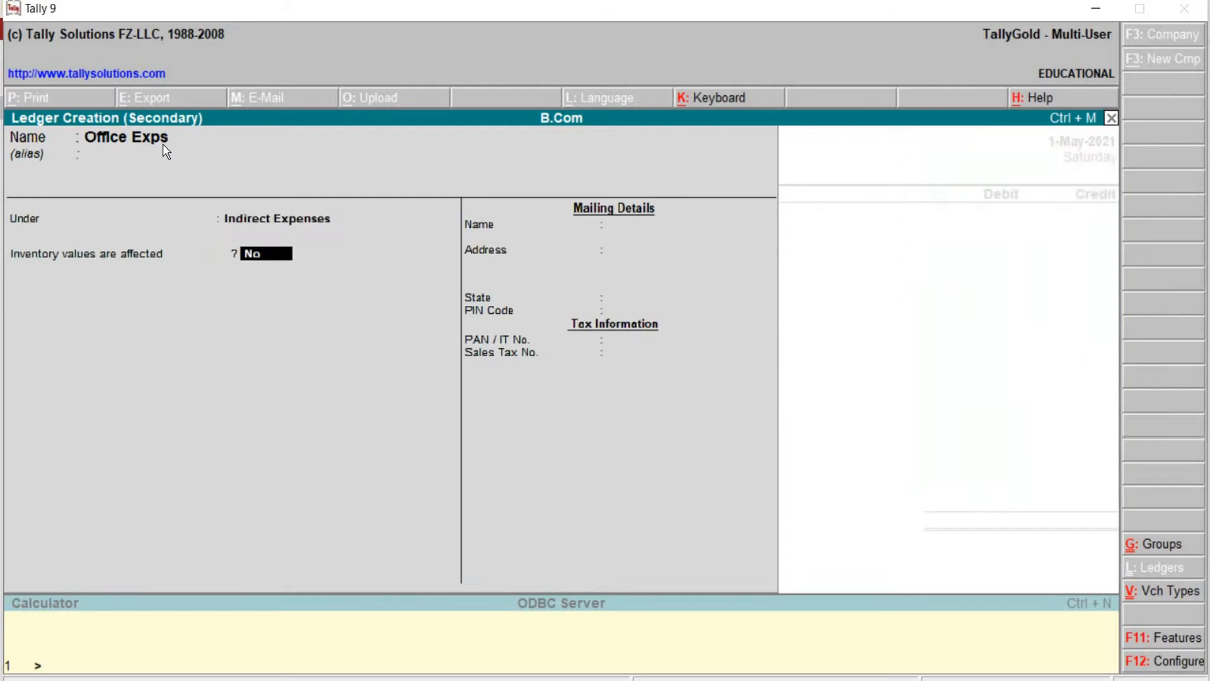
key(Return)
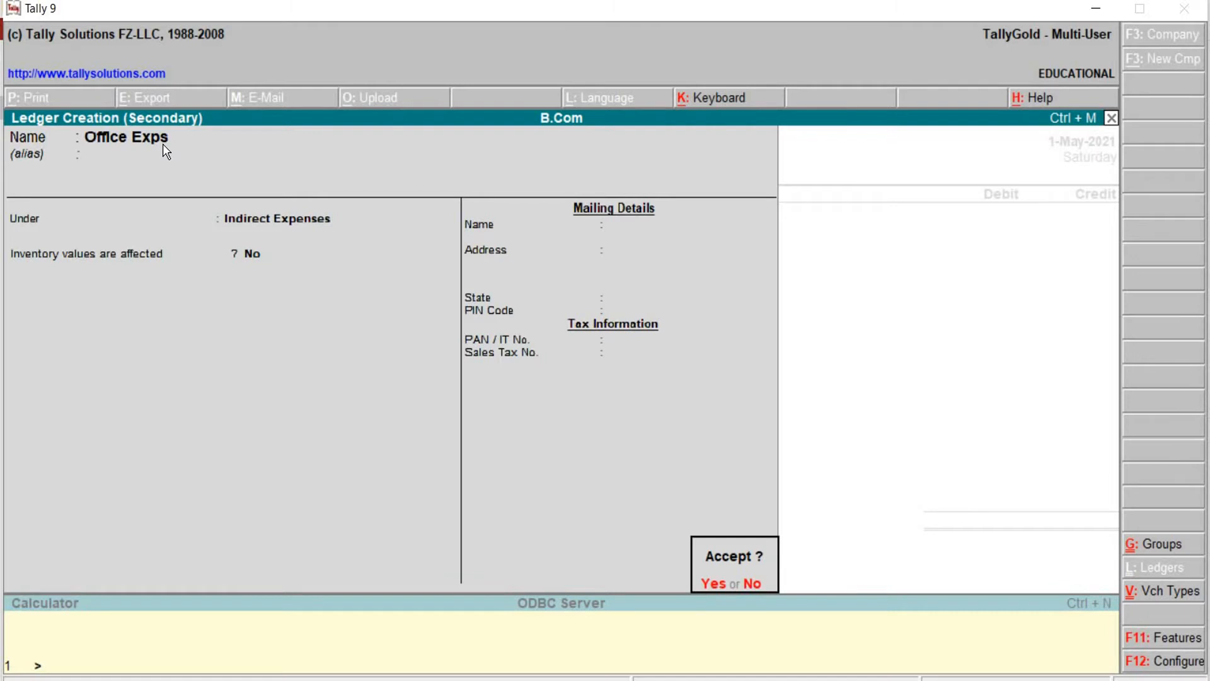
key(Return)
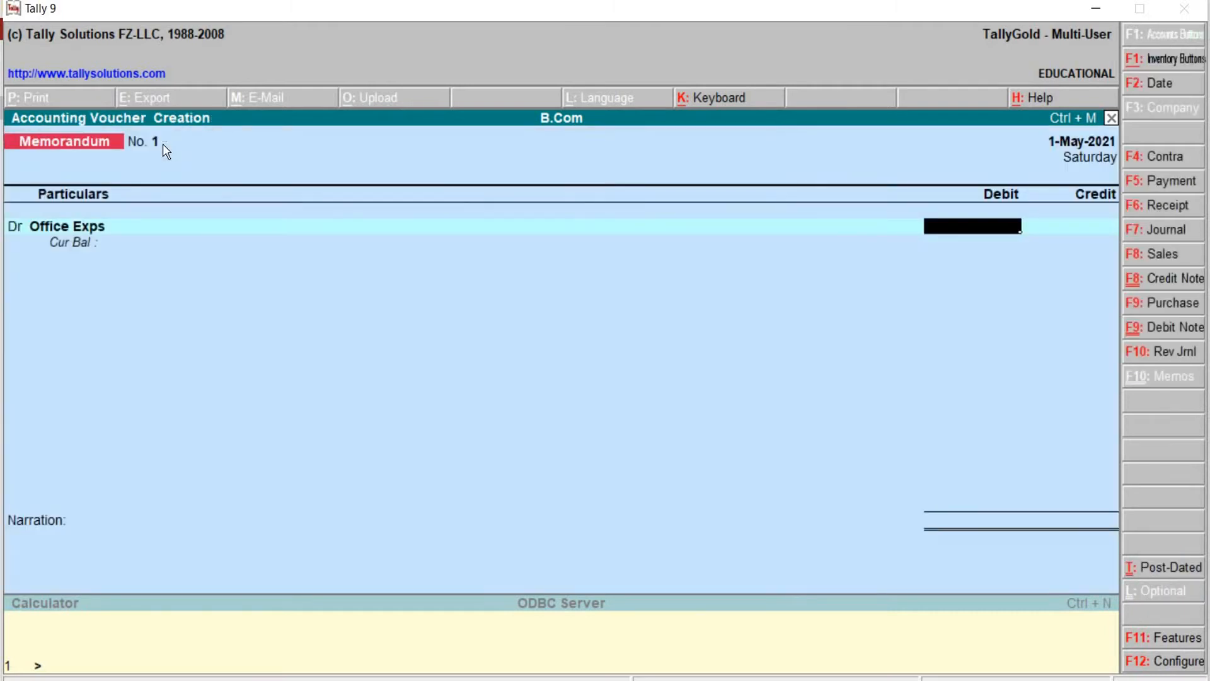
Debit Office Exps 1,000 and credit Petty Cash 1,000, leave the narration empty, and save the memorandum voucher
text(1000)
key(Return)
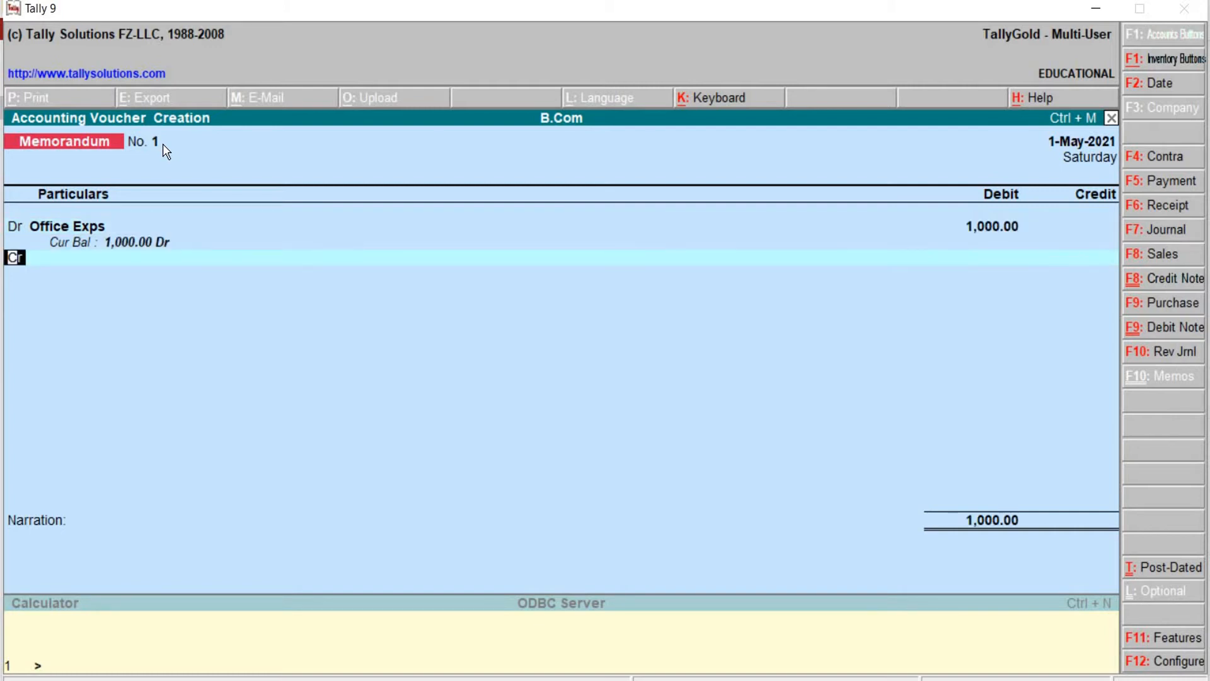
key(Return)
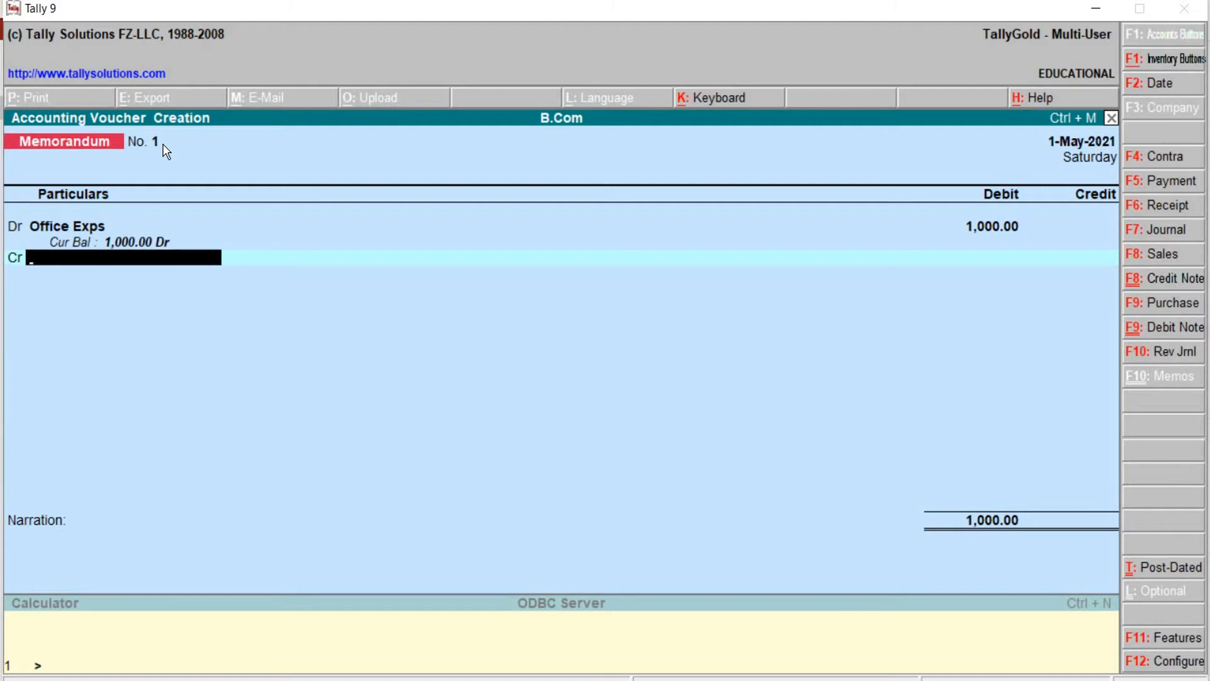
text(P)
key(Down)
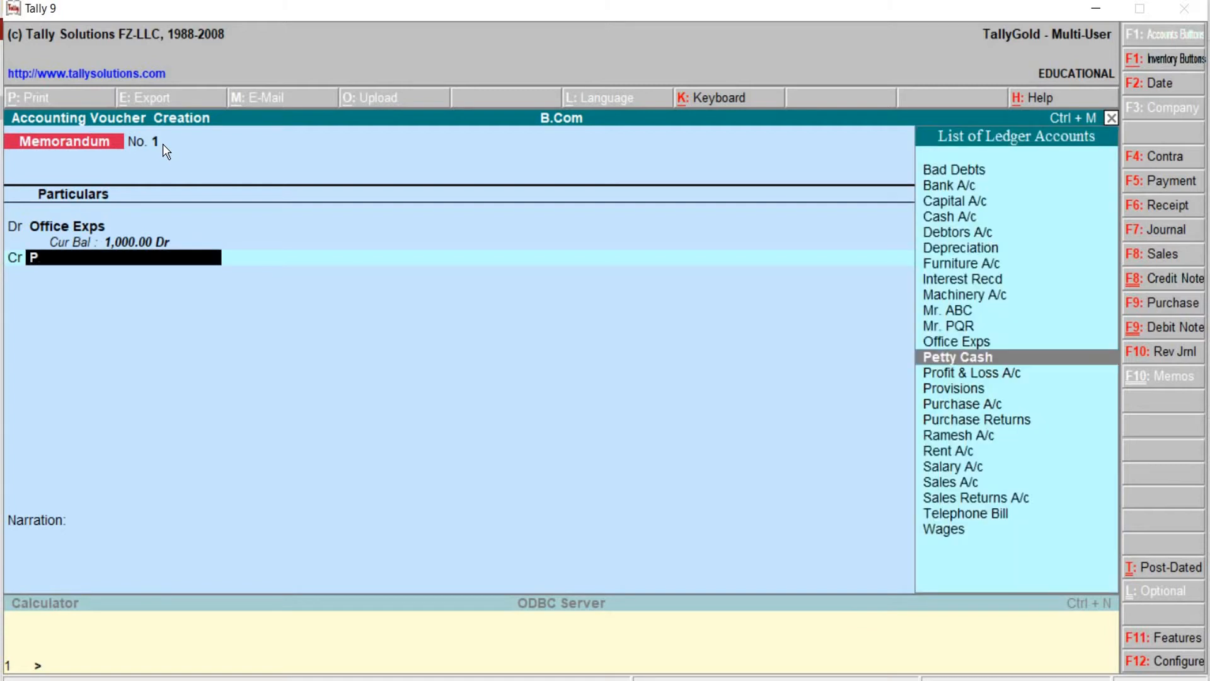
key(Return)
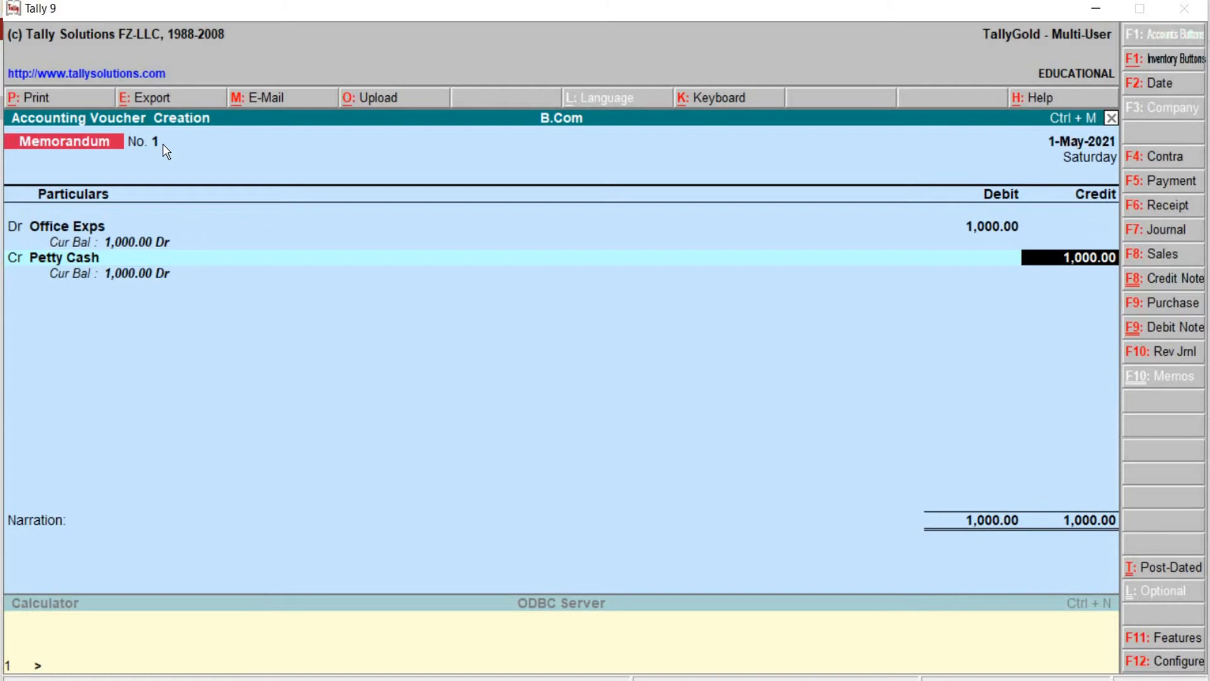
key(Return)
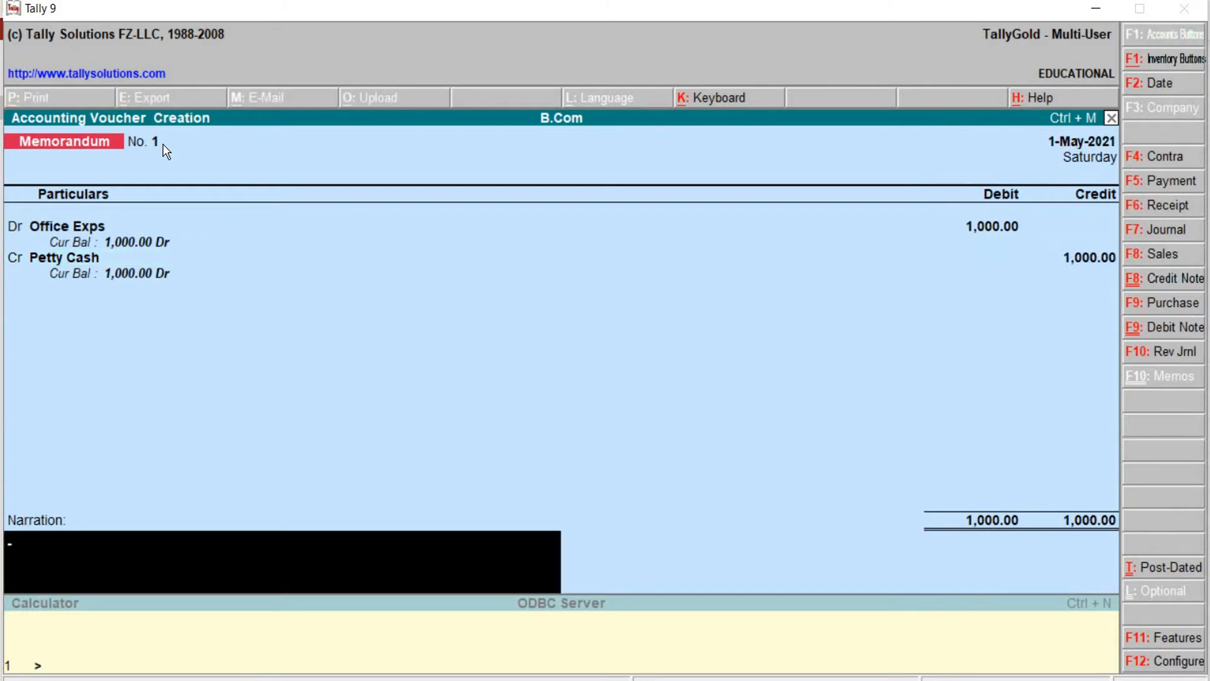
key(Return)
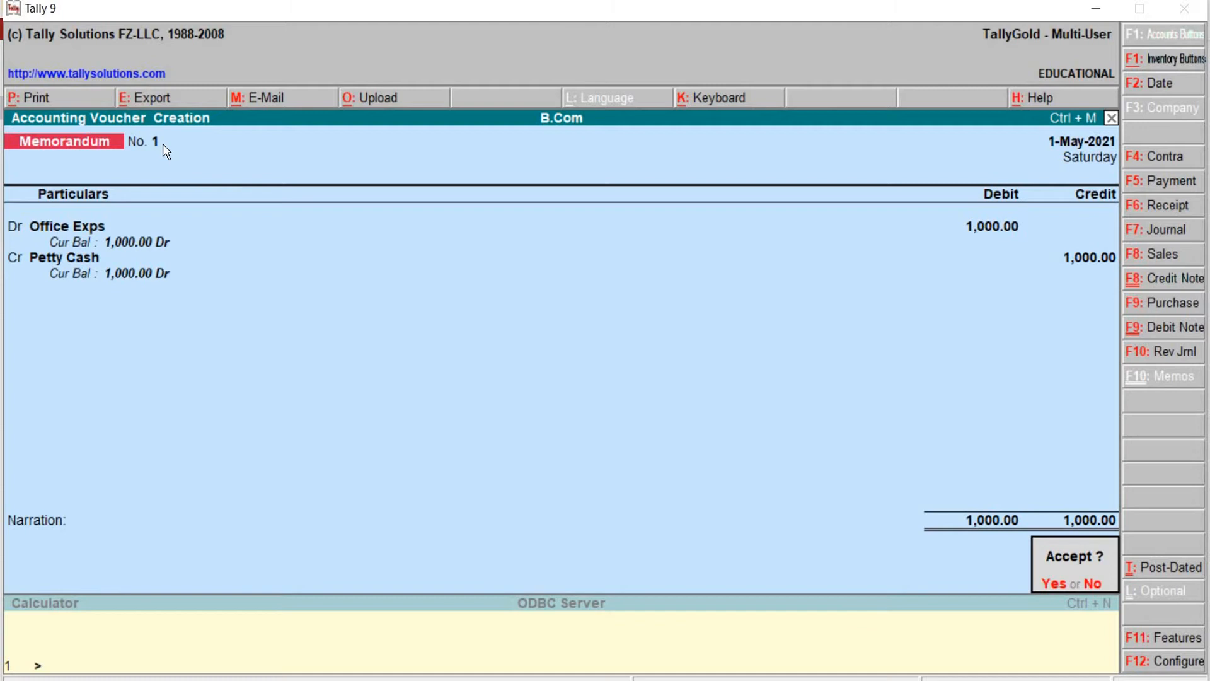
key(Return)
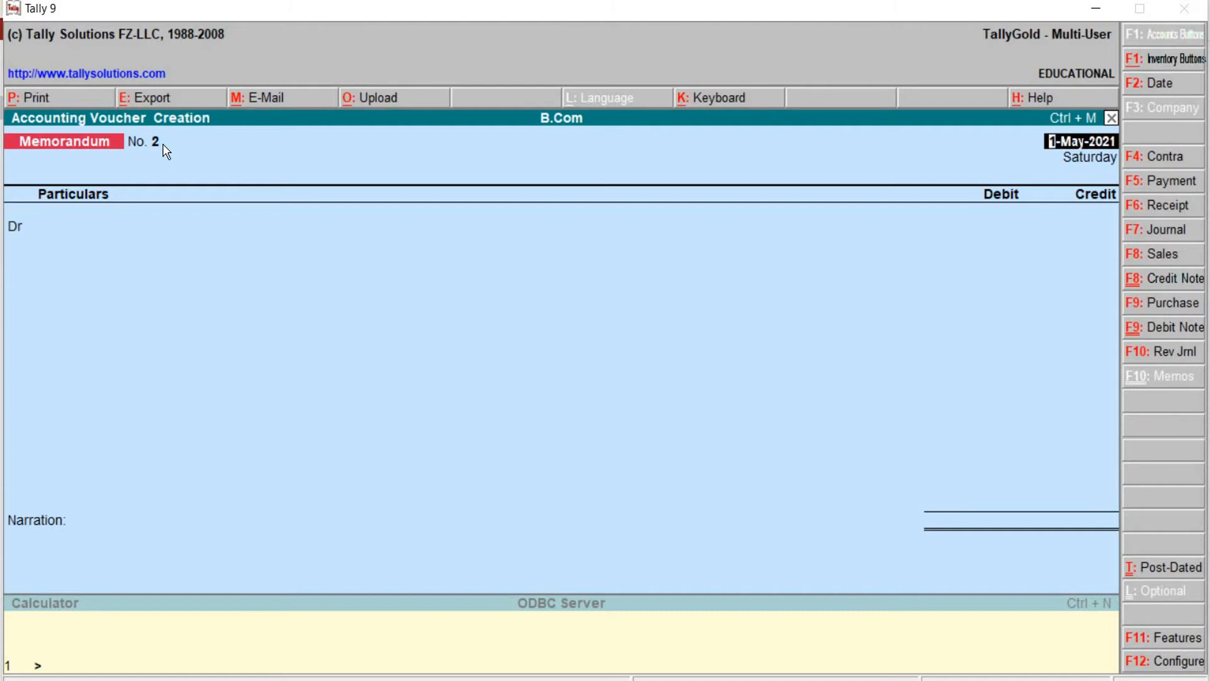
In a second memorandum voucher dated 1-May-2021, create the debit ledger Travelling Exps under Indirect Expenses
key(Return)
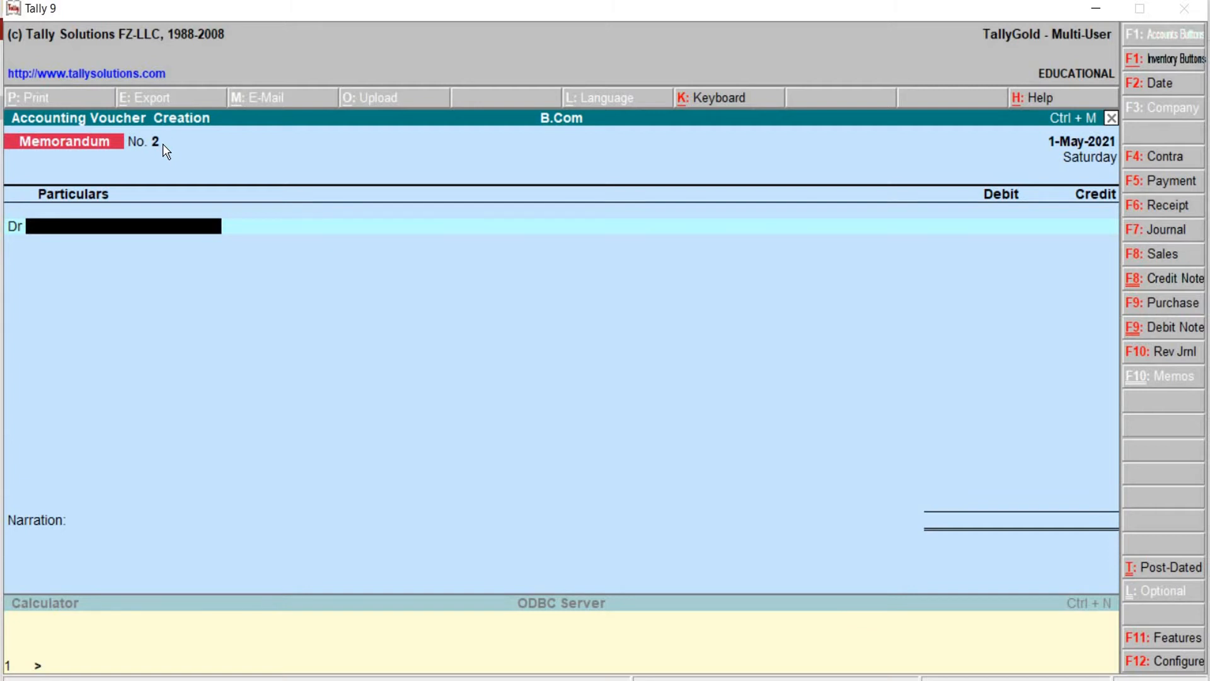
key(alt+c)
text(Tr)
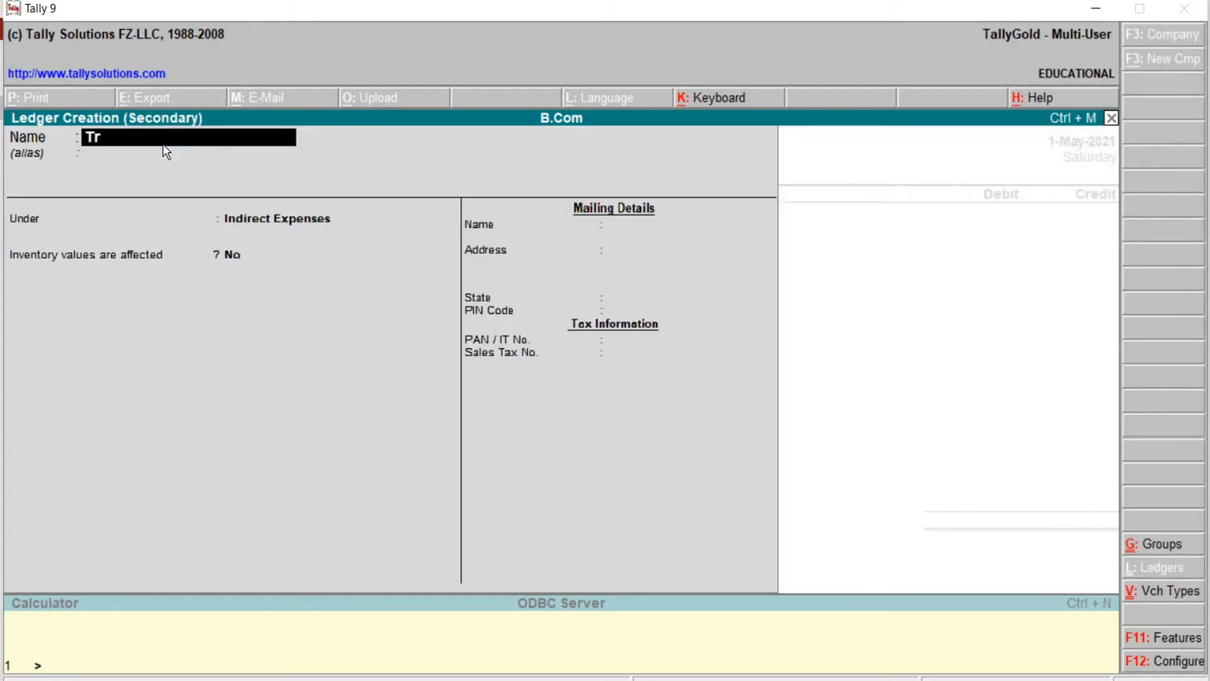
text(avelling Exps)
key(Return)
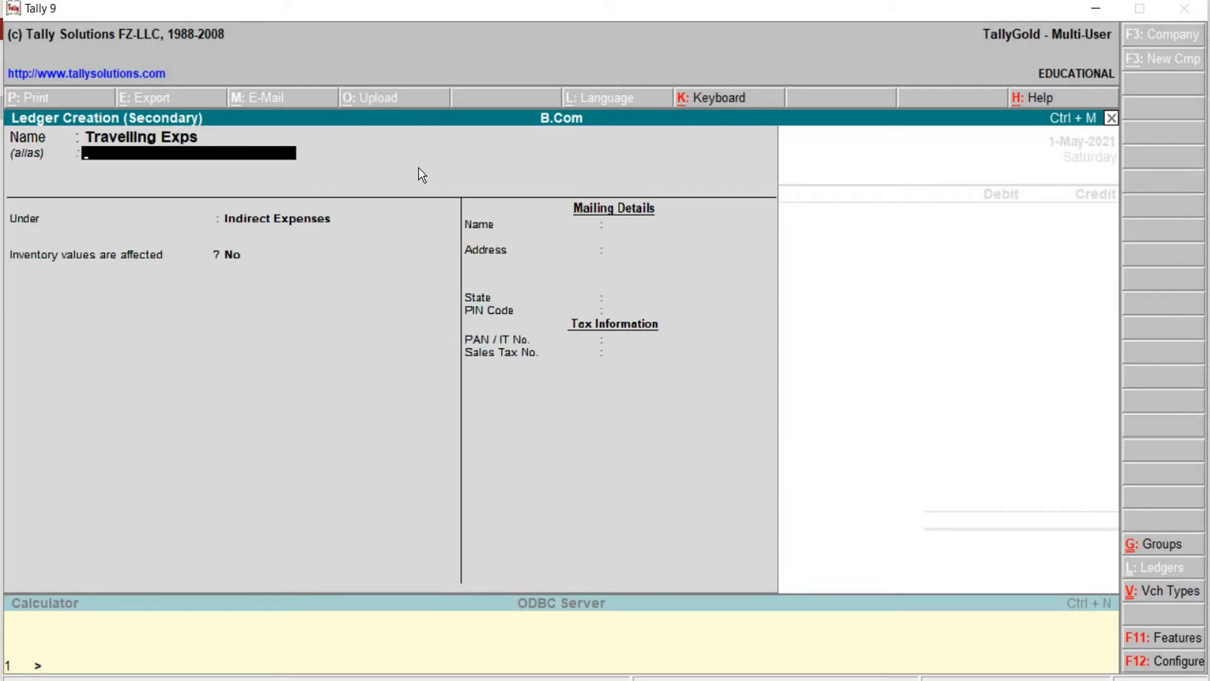
key(Return)
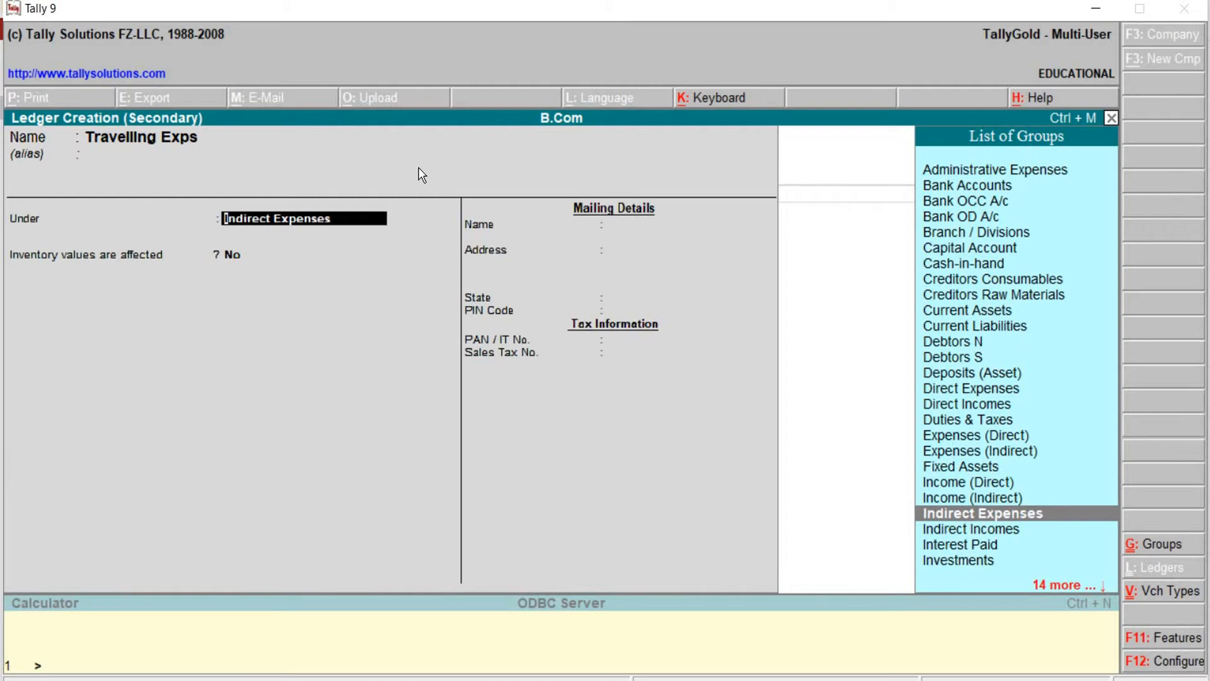
key(Return)
key(Return)
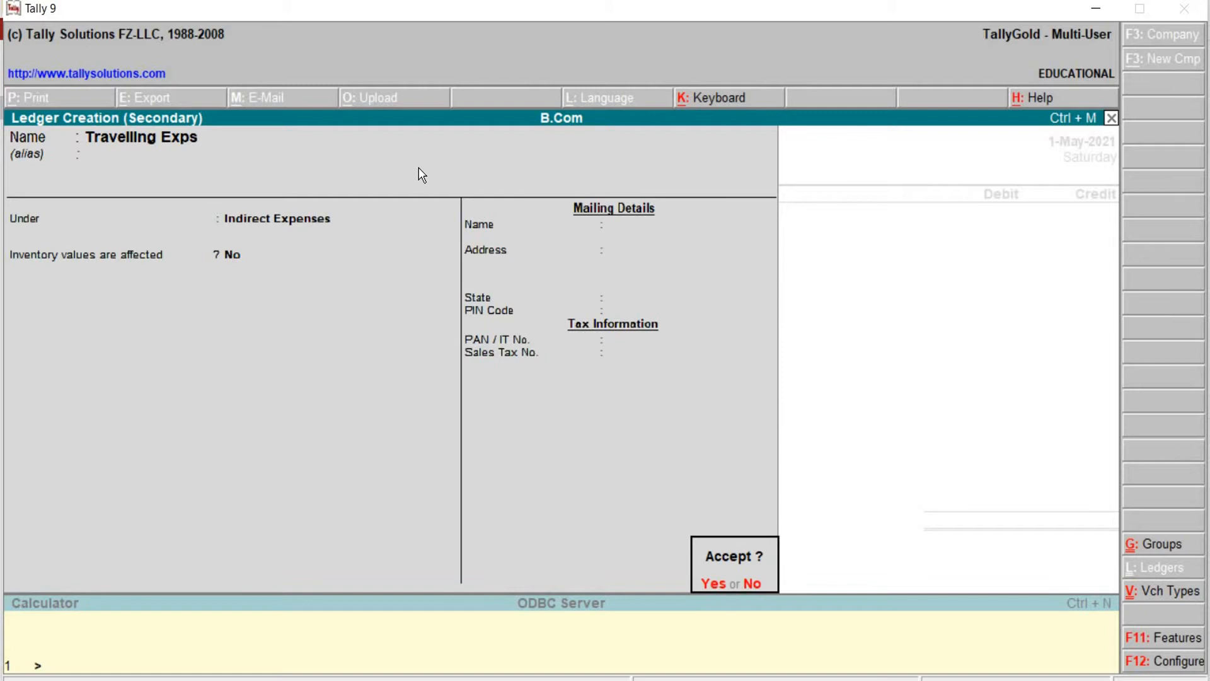
key(y)
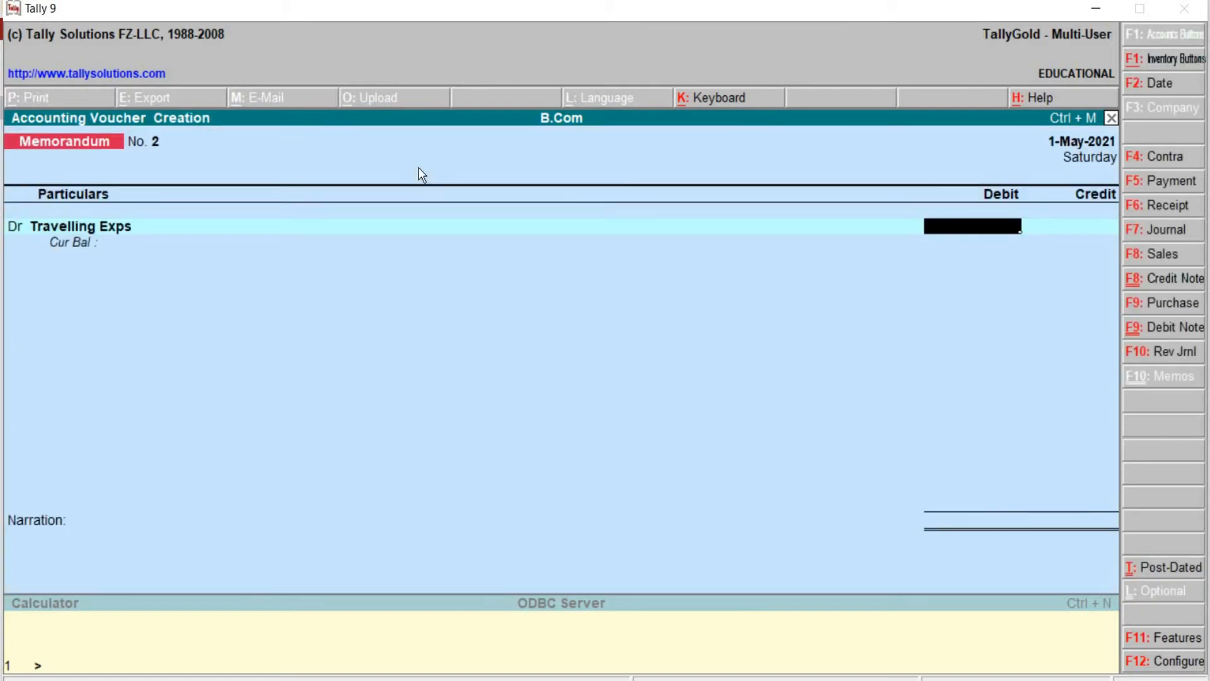
Debit Travelling Exps 5,000 and credit Bank A/c 5,000, leave the narration empty, and save the memorandum voucher
text(5000)
key(Return)
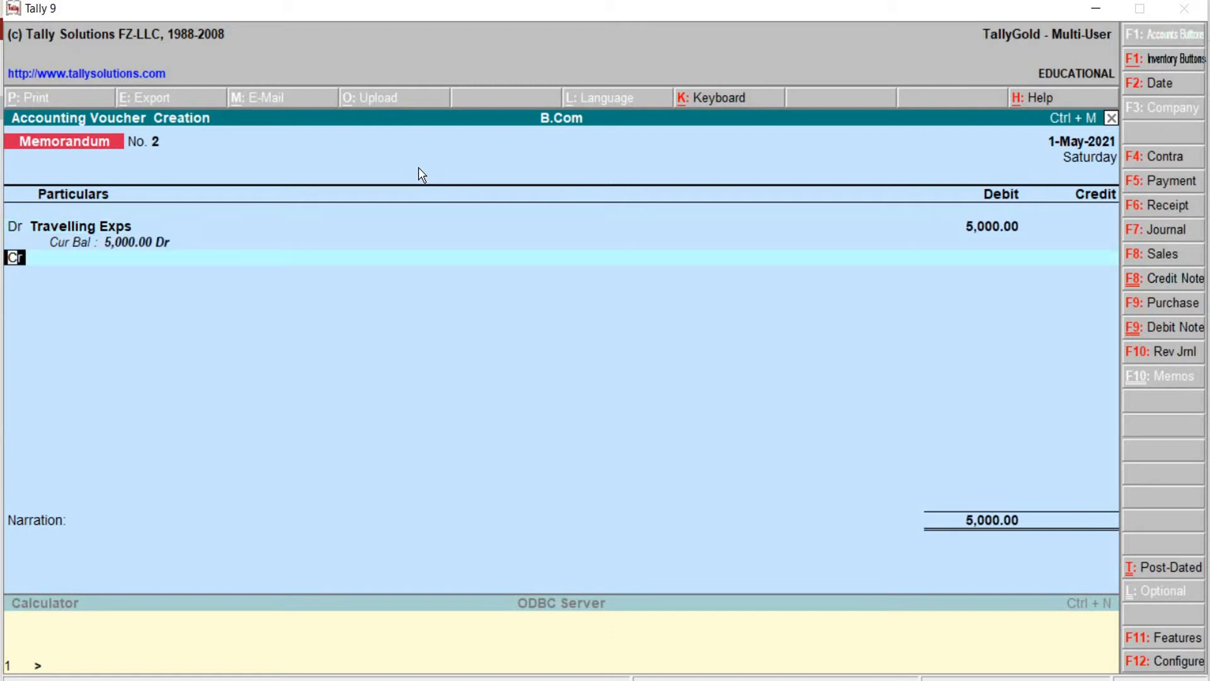
key(Return)
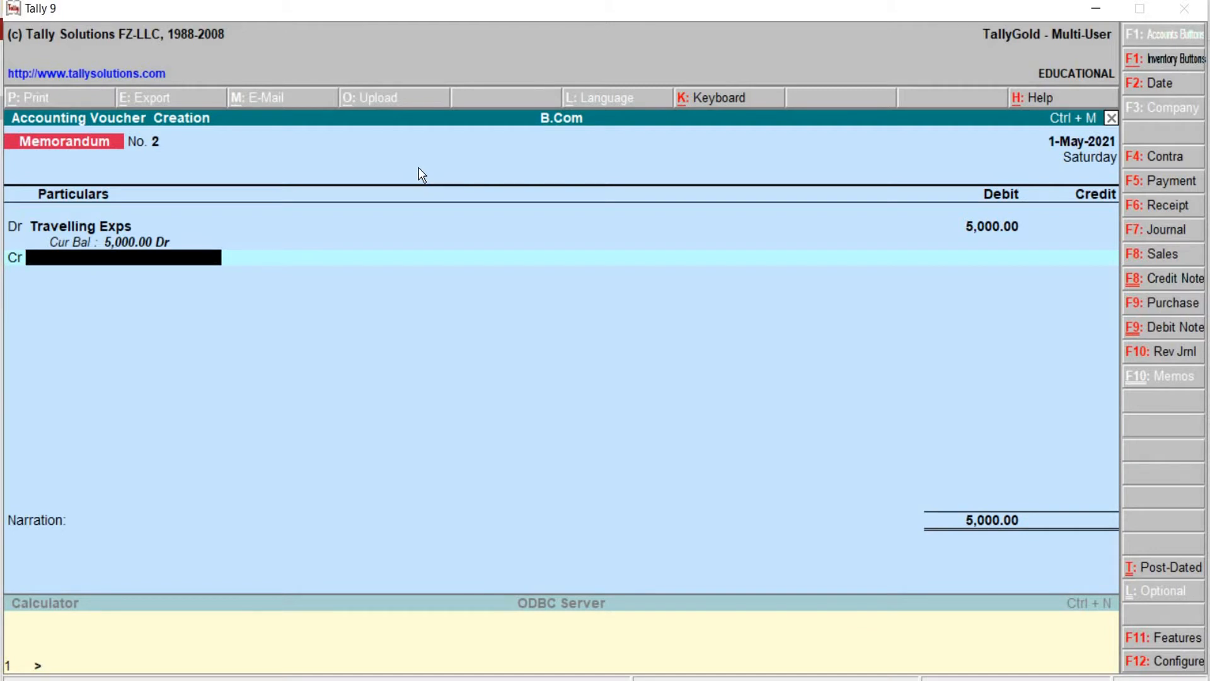
text(B)
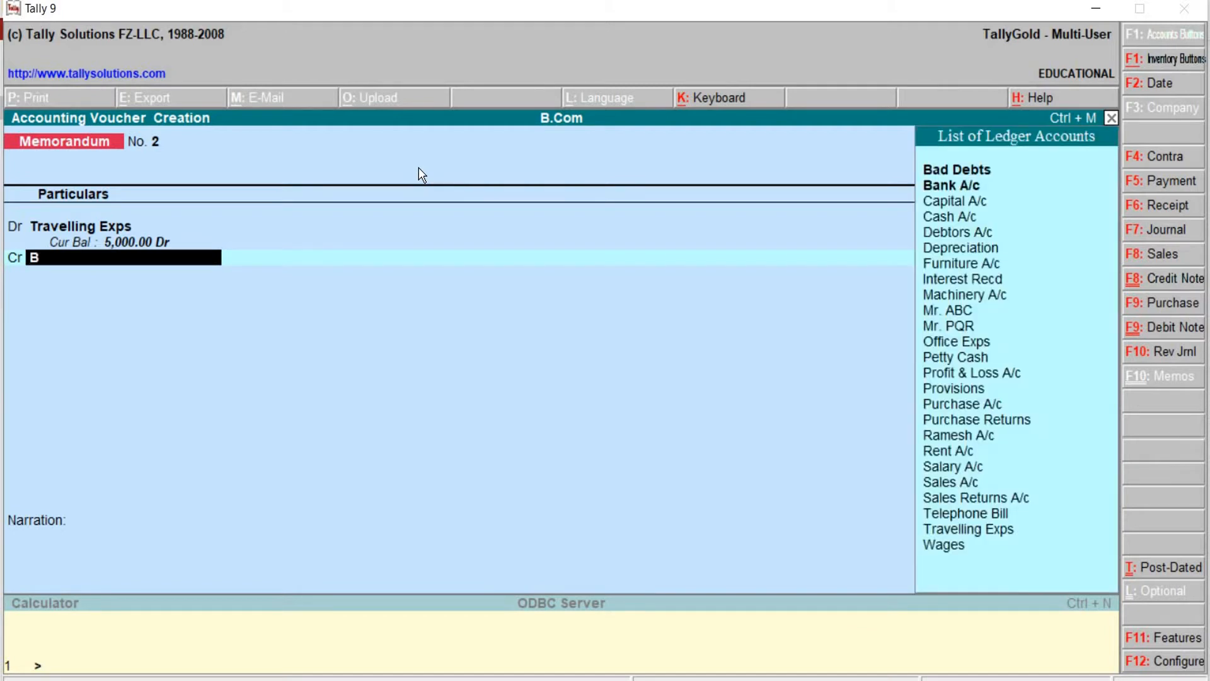
key(Down)
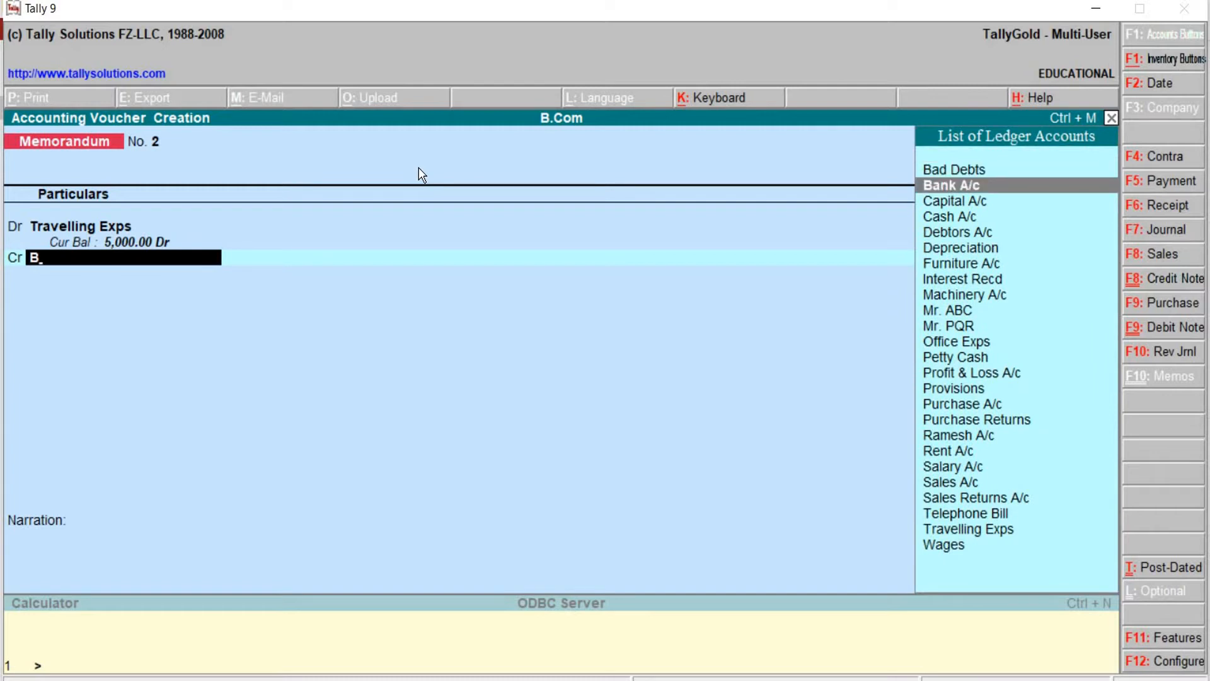
key(Return)
key(Return)
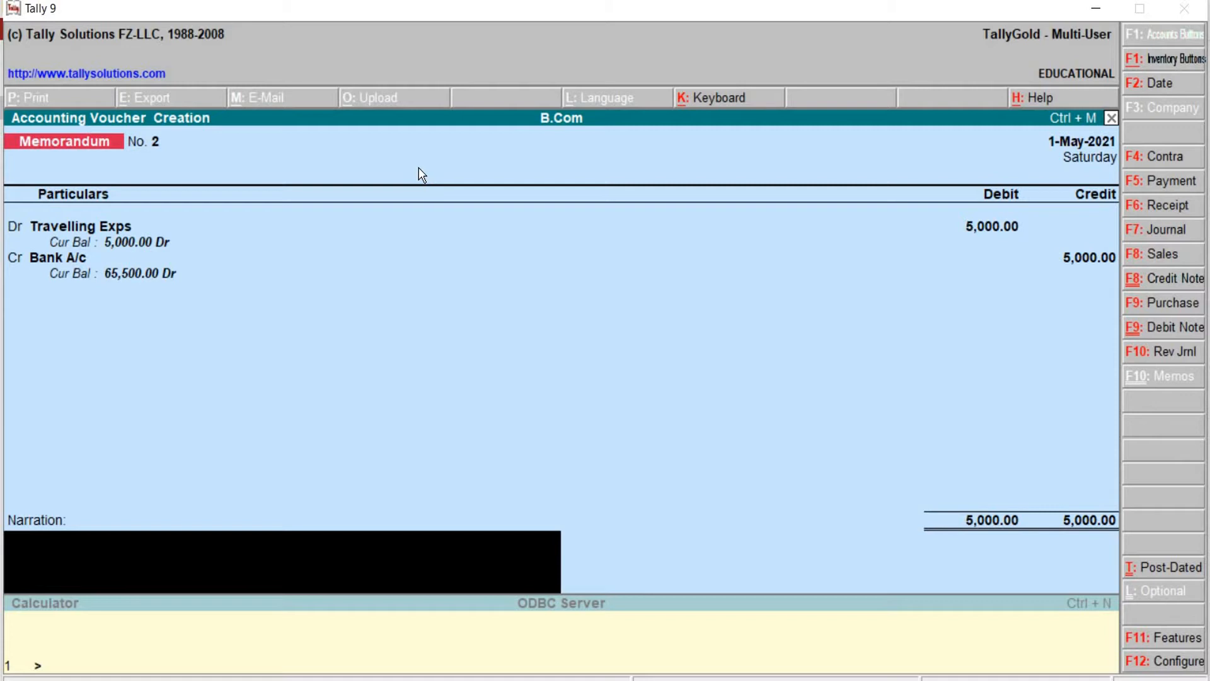
key(Return)
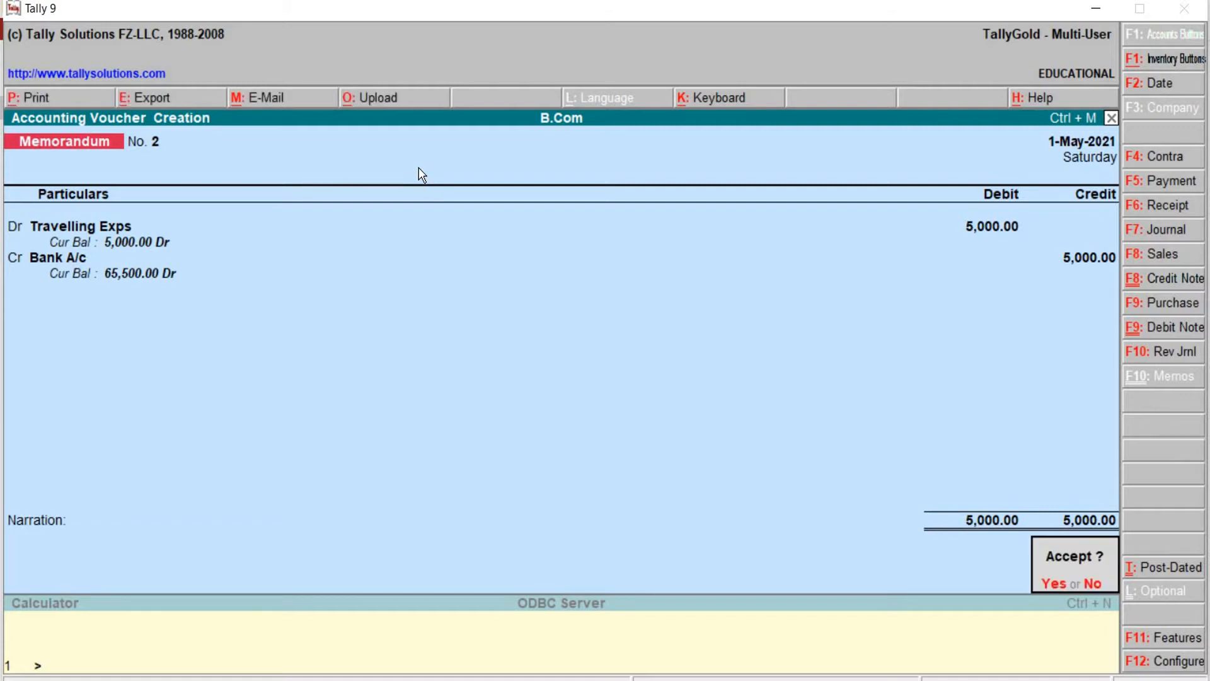
key(Return)
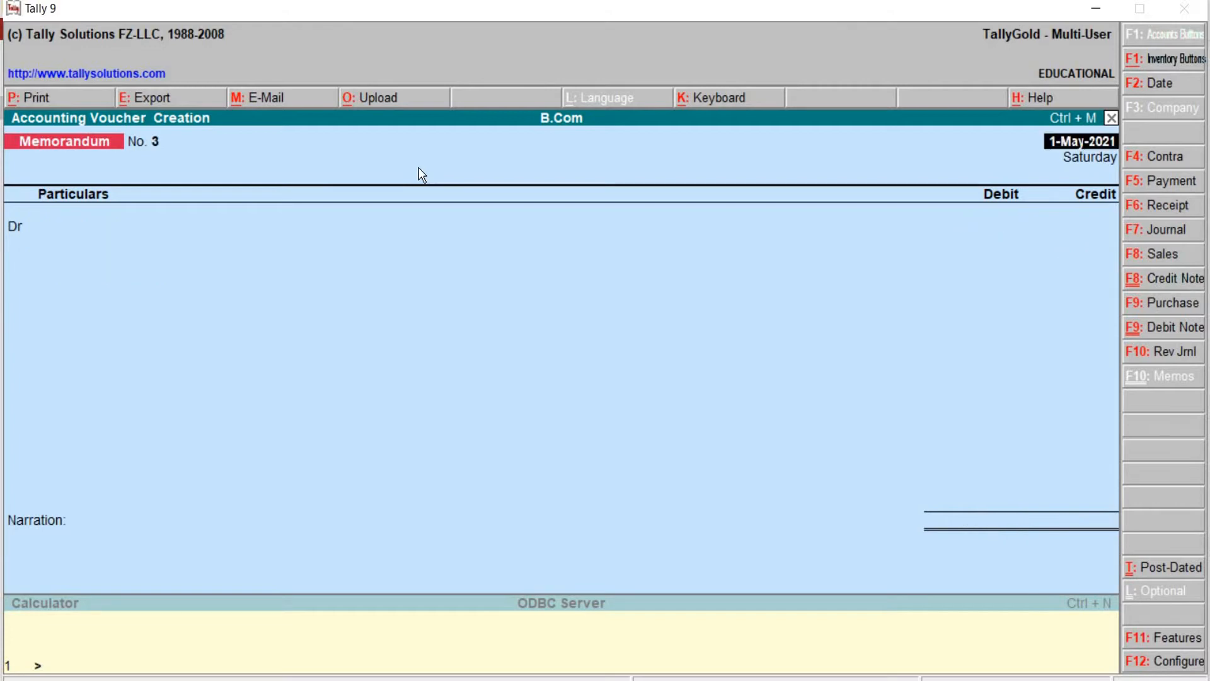